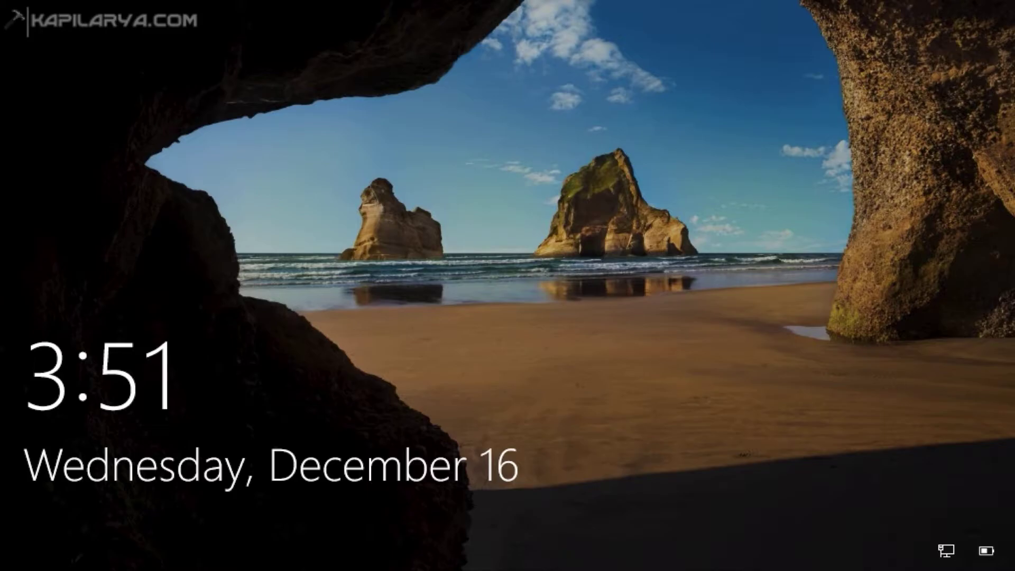
Dismiss the lock screen and sign in to the user account
click(383, 197)
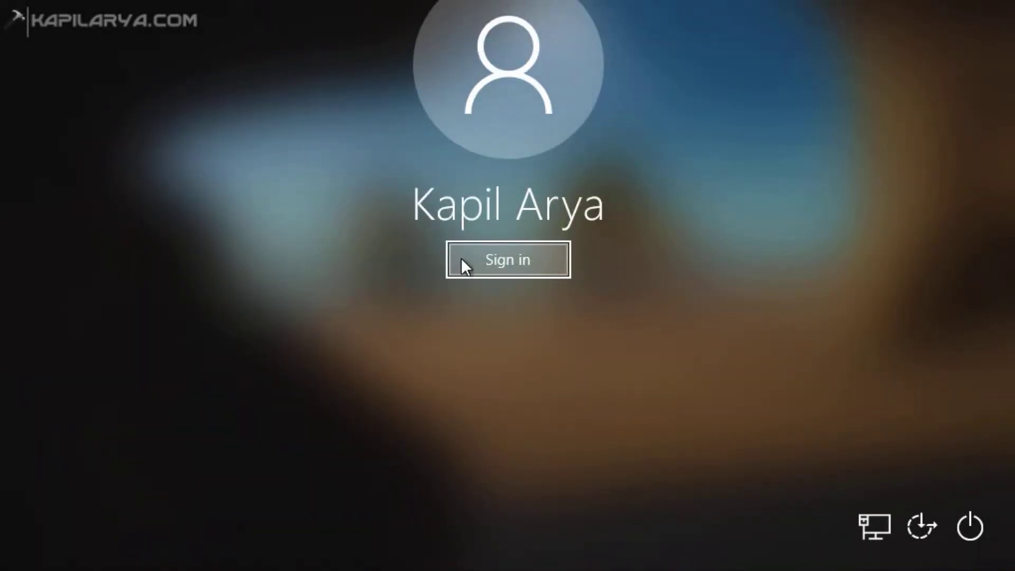
click(460, 263)
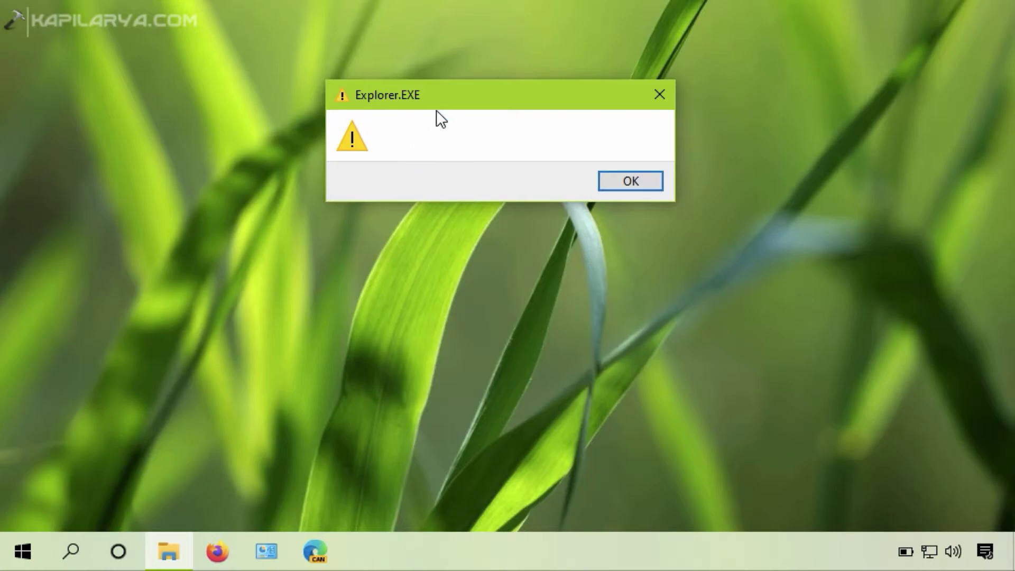
Move the empty Explorer.EXE warning dialog down and to the left on the desktop
drag(443, 98, 436, 136)
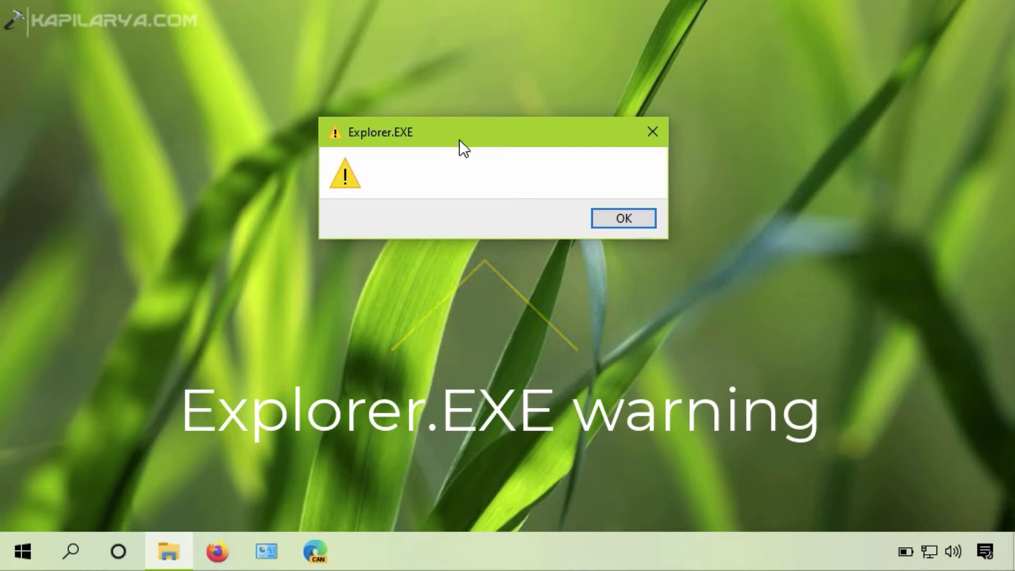
drag(463, 139, 447, 168)
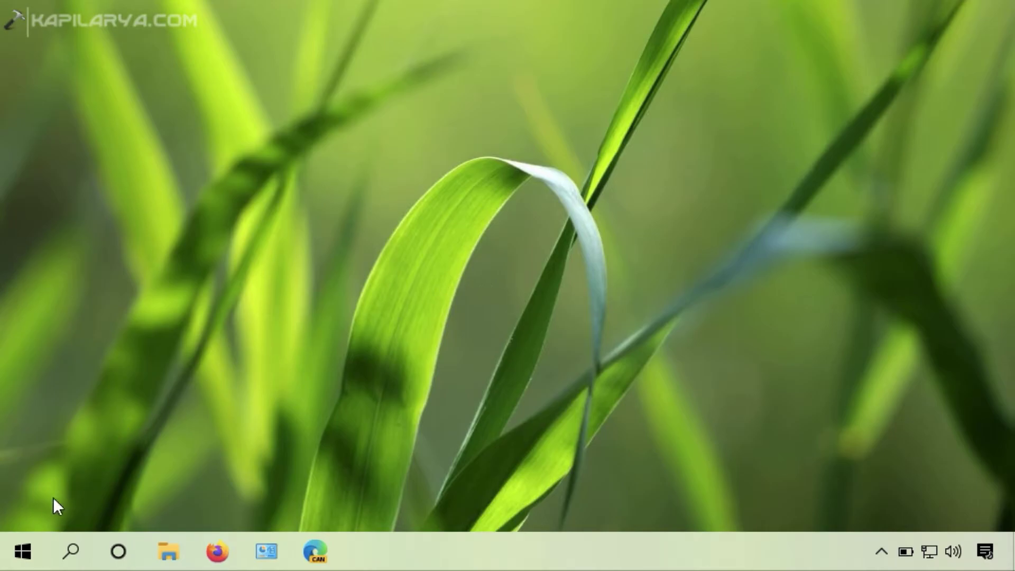
Run 'regedit' from the Run dialog and approve the UAC prompt for Registry Editor
right_click(33, 551)
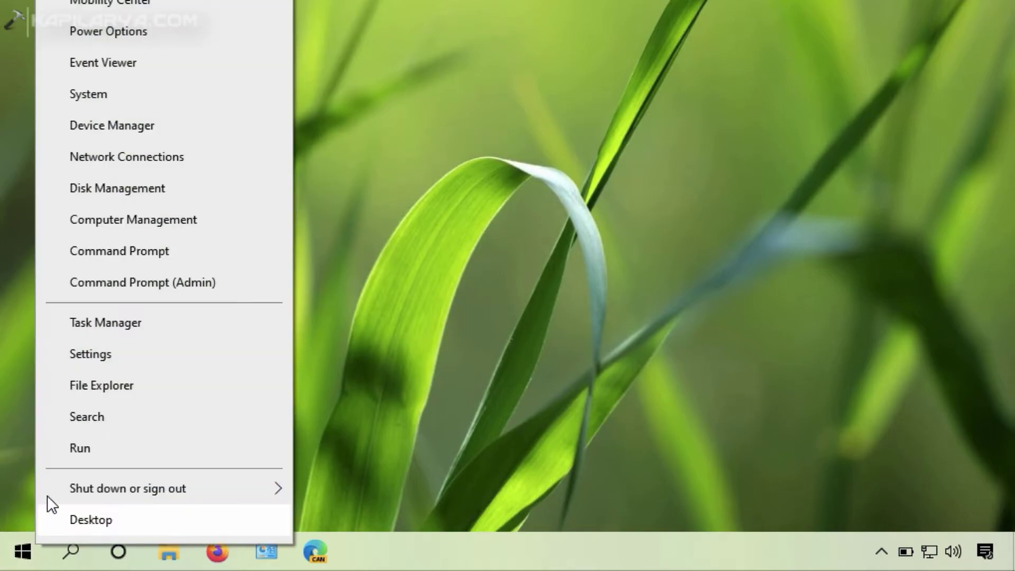
click(96, 455)
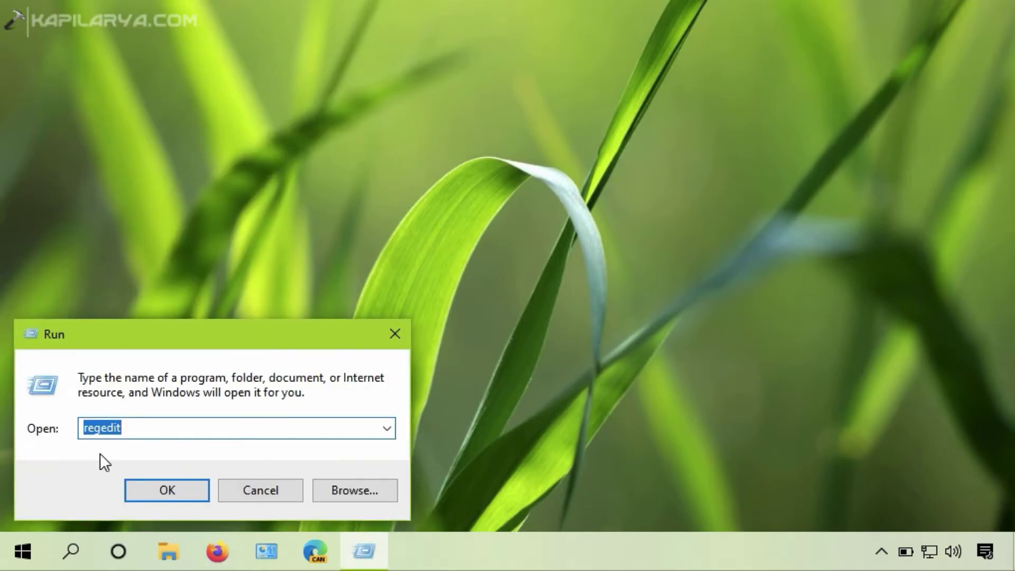
click(85, 428)
drag(85, 429, 122, 430)
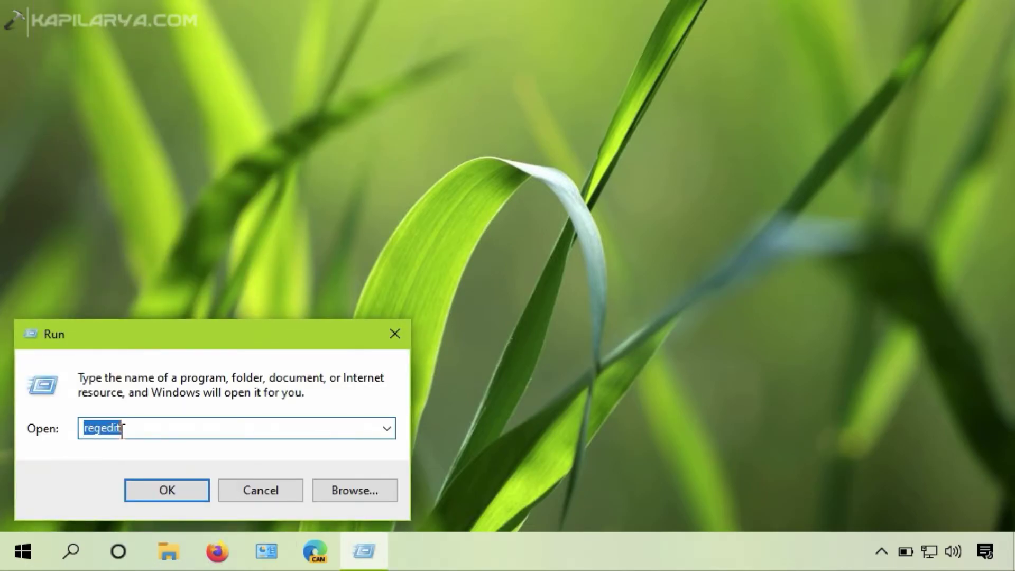
click(135, 484)
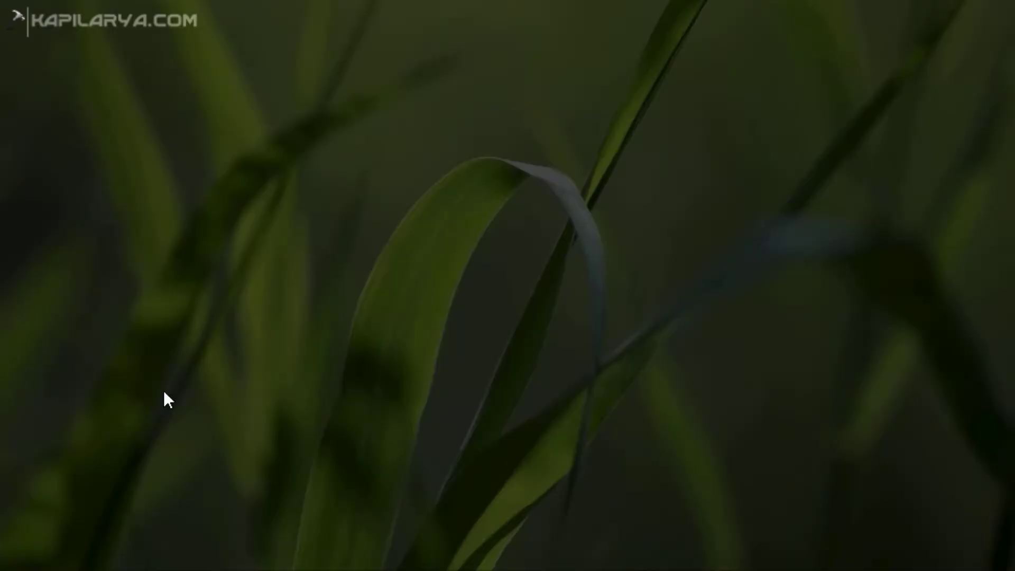
click(341, 305)
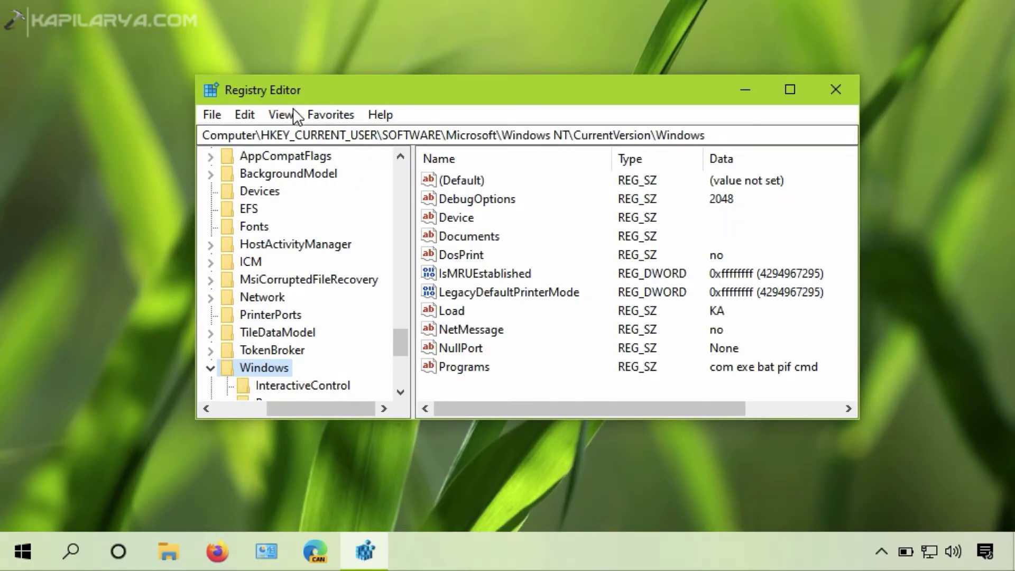
click(261, 135)
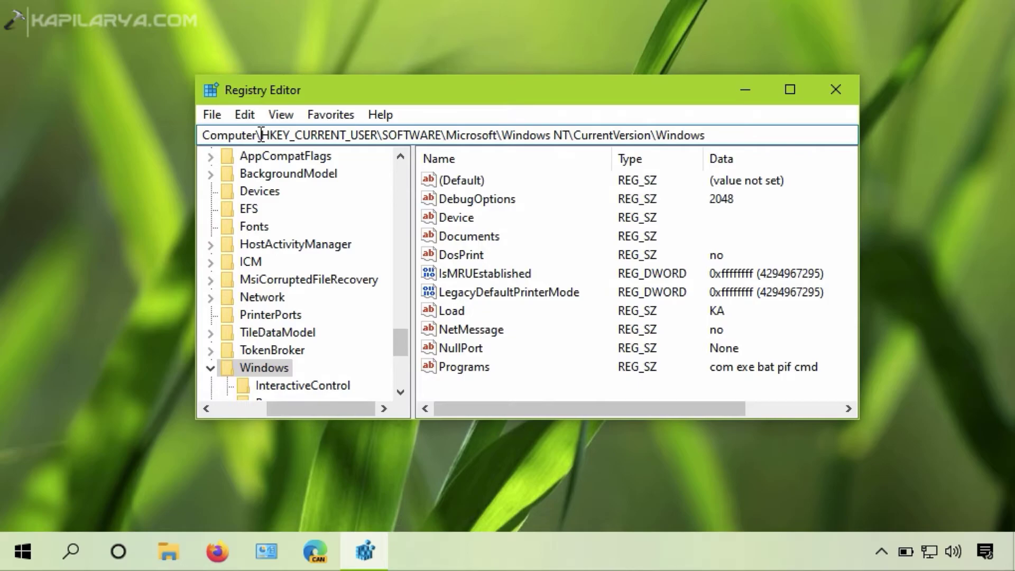
drag(261, 135, 443, 137)
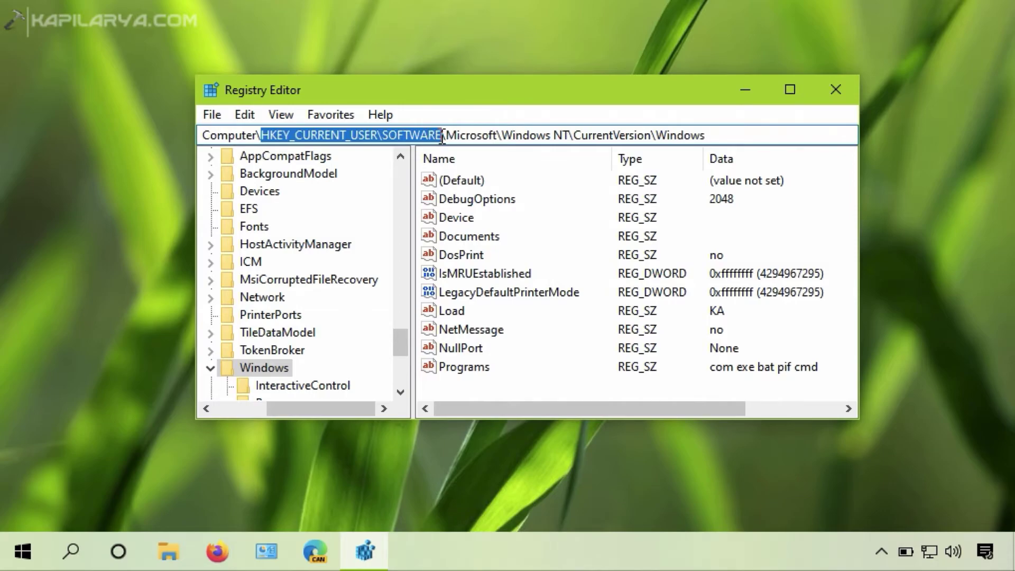
key(shift+Right)
key(shift+Right)
key(shift+Right)
key(shift+Right)
key(shift+Right)
key(shift+Right)
key(shift+Right)
key(shift+Right)
key(shift+Right)
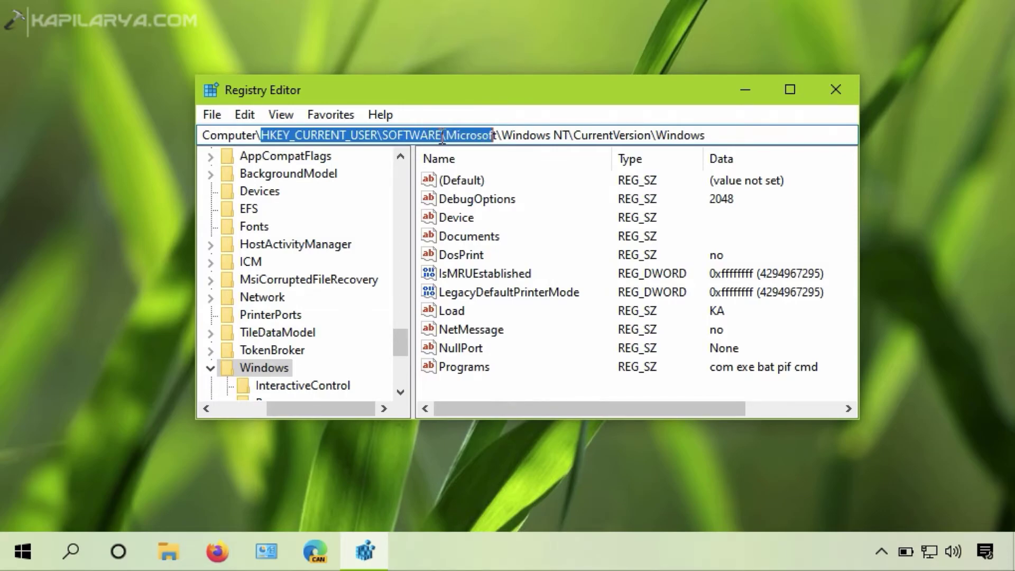
key(shift+Right)
key(shift+Right)
key(shift+Right)
key(shift+Right)
key(shift+Right)
key(shift+Right)
key(shift+Right)
key(shift+Right)
key(shift+Right)
key(shift+Right)
key(shift+Right)
key(shift+Right)
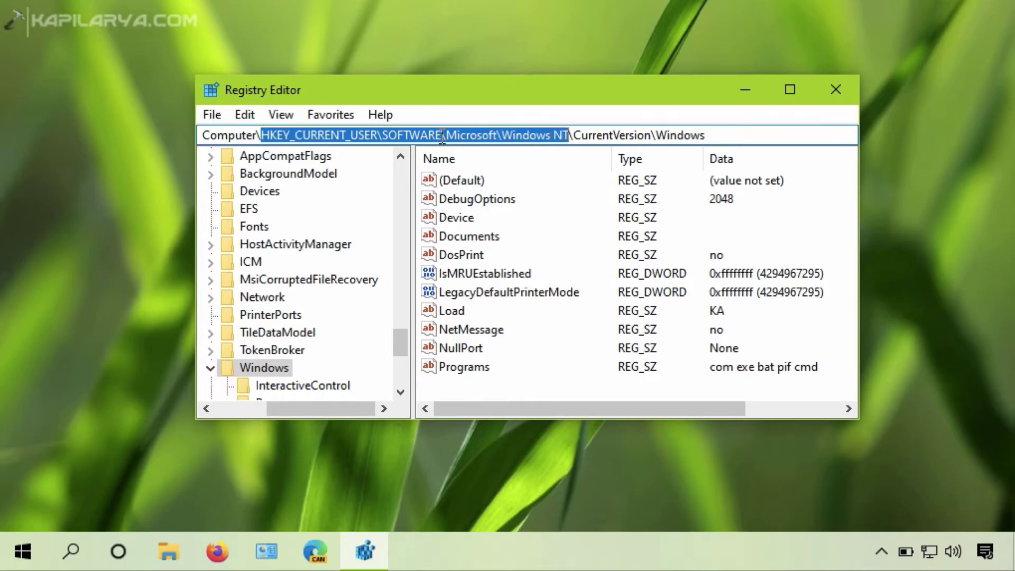
key(shift+Right)
key(shift+Right)
key(shift+Right)
key(shift+Right)
key(shift+Right)
key(shift+Right)
key(shift+Right)
key(shift+Right)
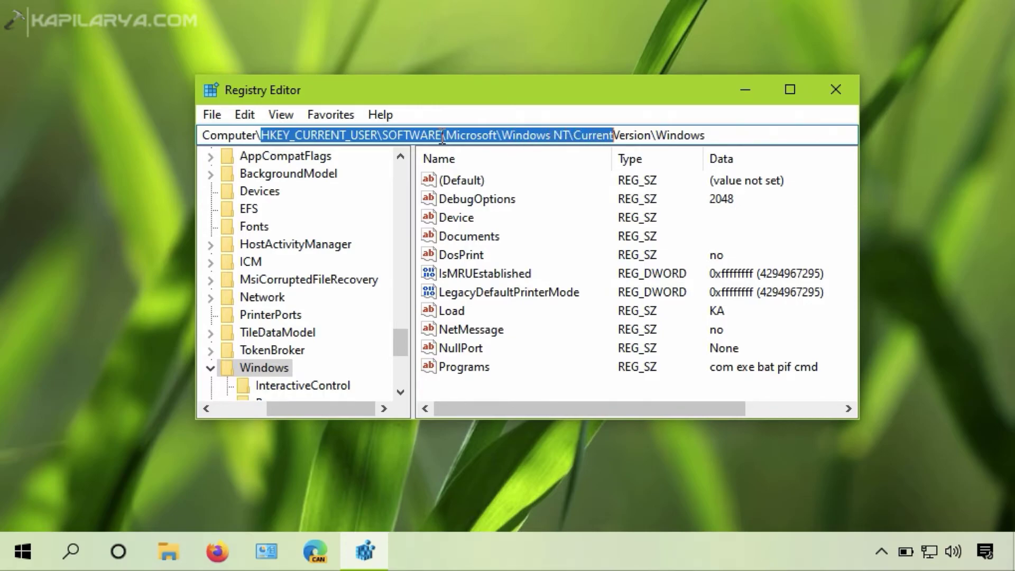
key(shift+Right)
key(shift+Right)
key(shift+Right)
key(shift+Right)
key(shift+Right)
key(shift+Right)
key(shift+Right)
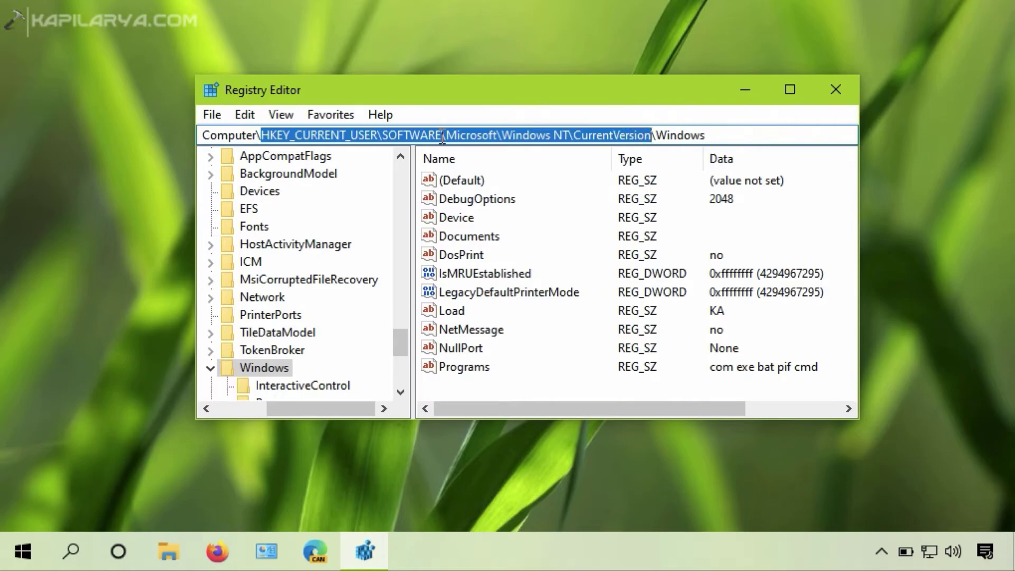
key(shift+Right)
key(shift+Right)
key(shift+Right)
key(shift+Right)
key(shift+Right)
key(shift+Right)
key(shift+Right)
key(shift+Right)
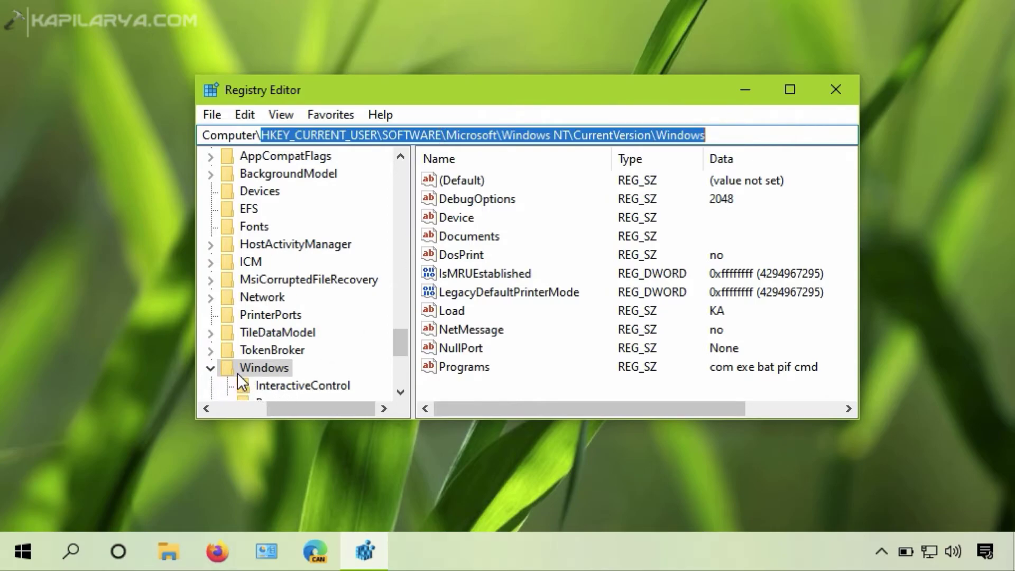
click(211, 369)
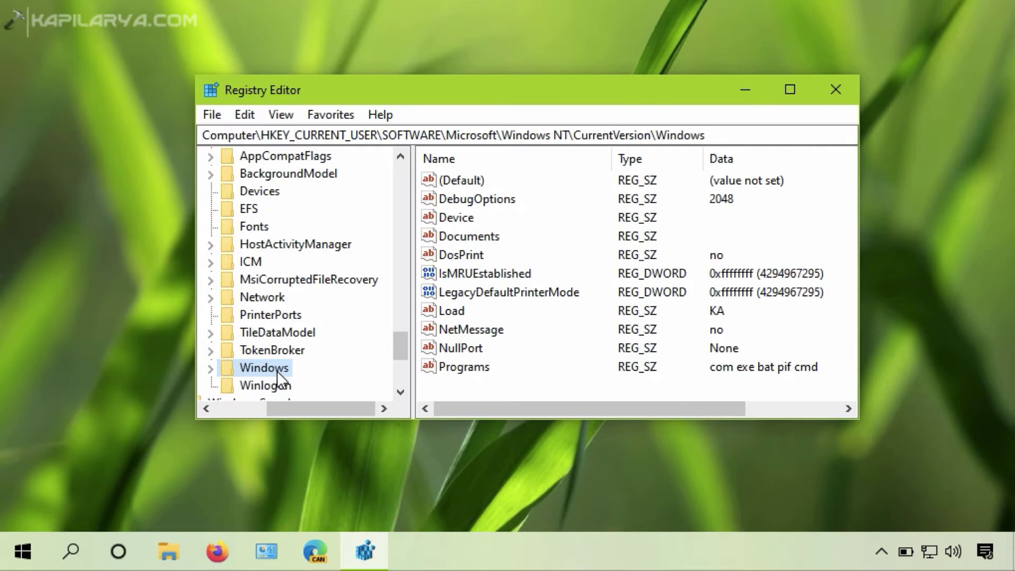
Delete the 'KA' data from the Load value, leaving it empty, then close Registry Editor
click(457, 315)
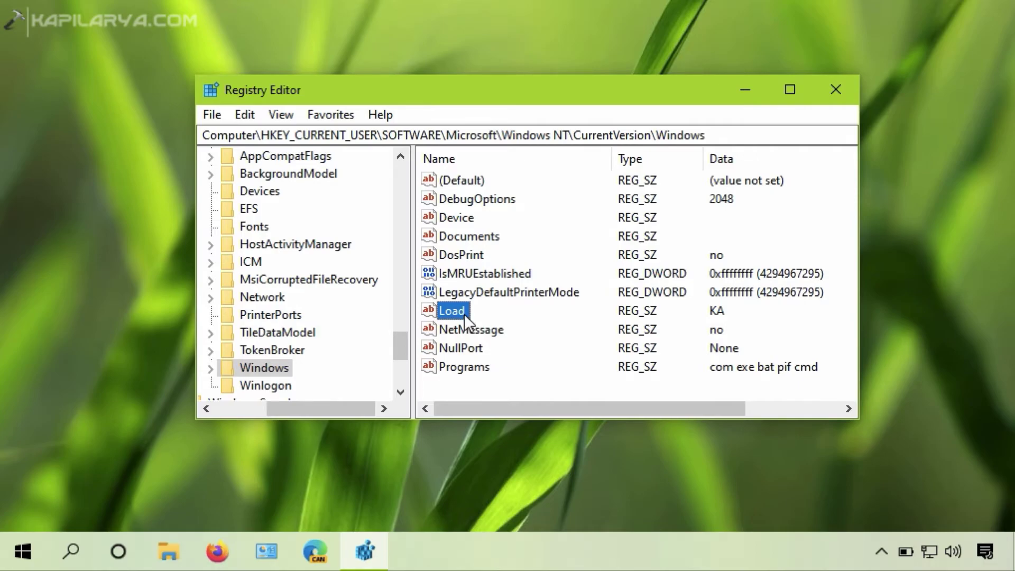
double_click(453, 311)
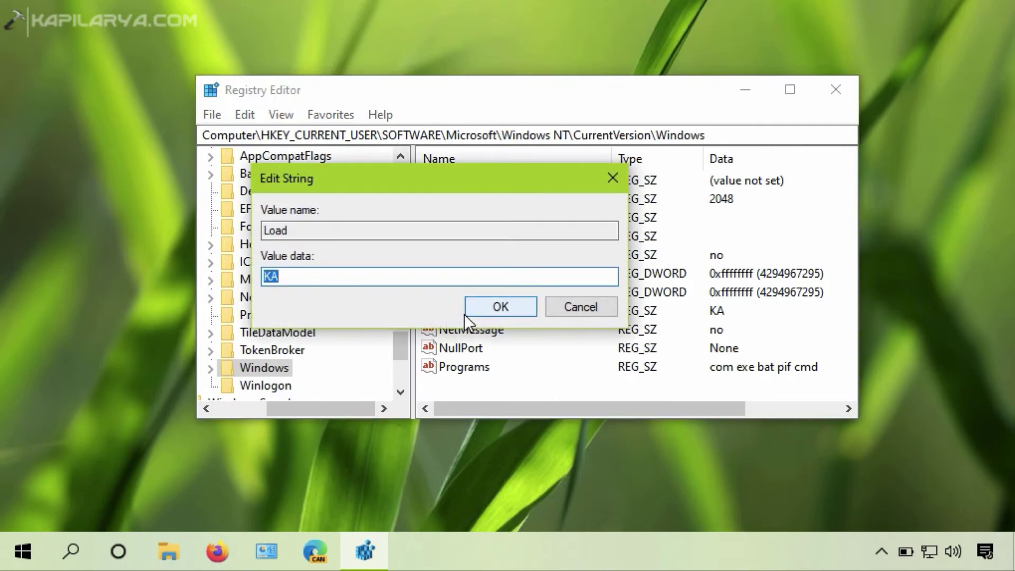
drag(307, 277, 255, 277)
key(BackSpace)
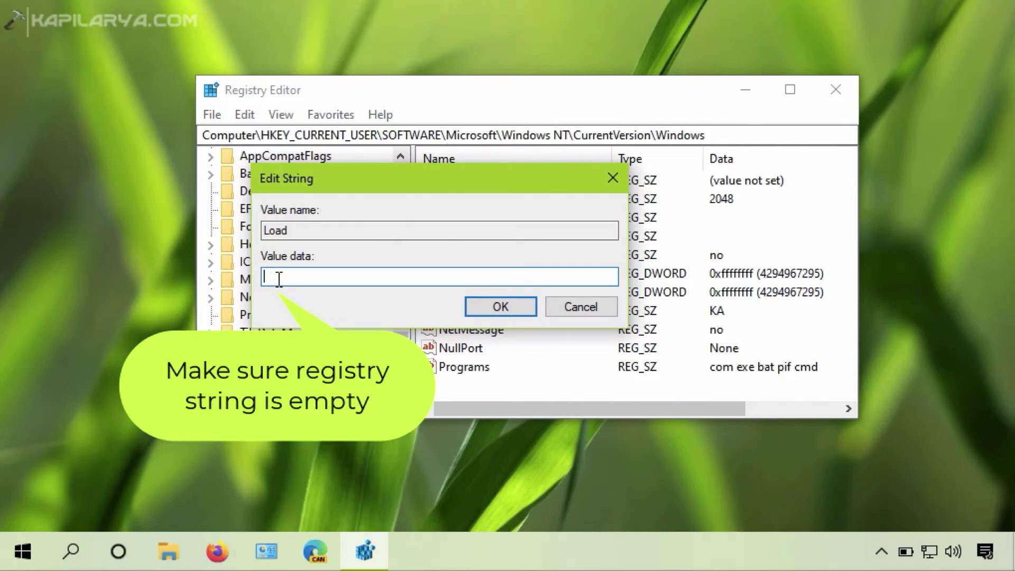
click(470, 310)
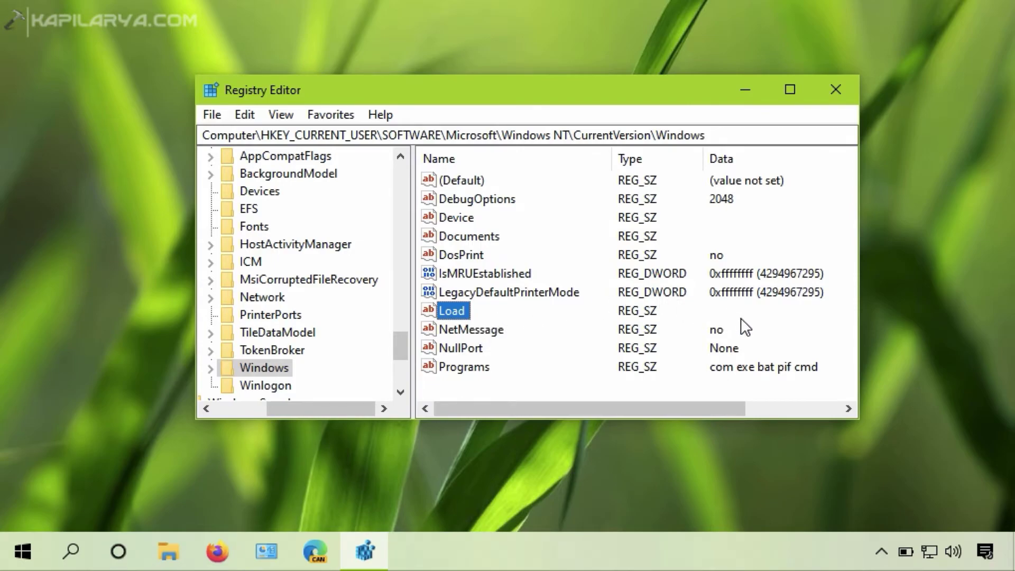
click(839, 93)
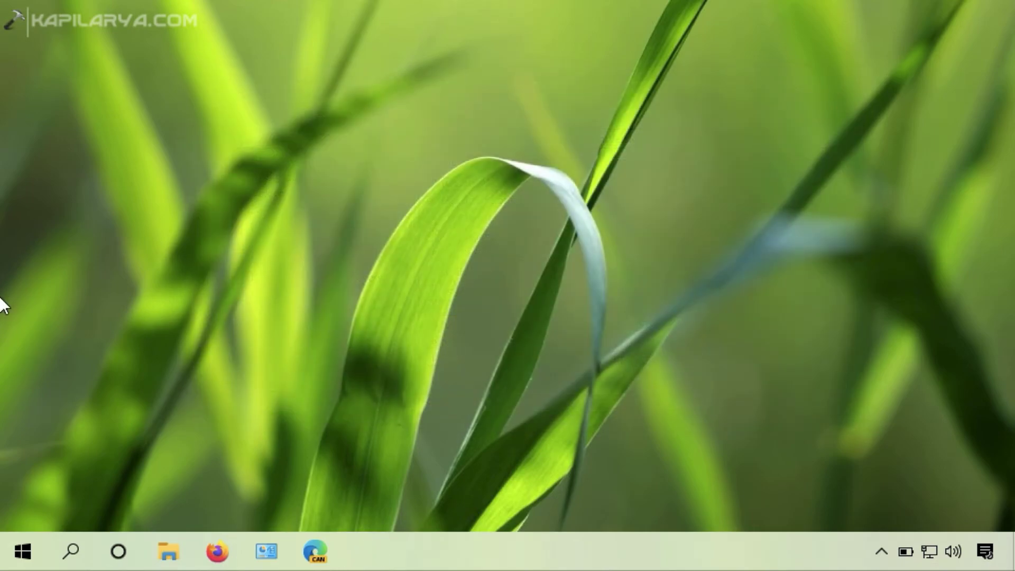
Sign out through the Start button's 'Shut down or sign out' menu
right_click(23, 551)
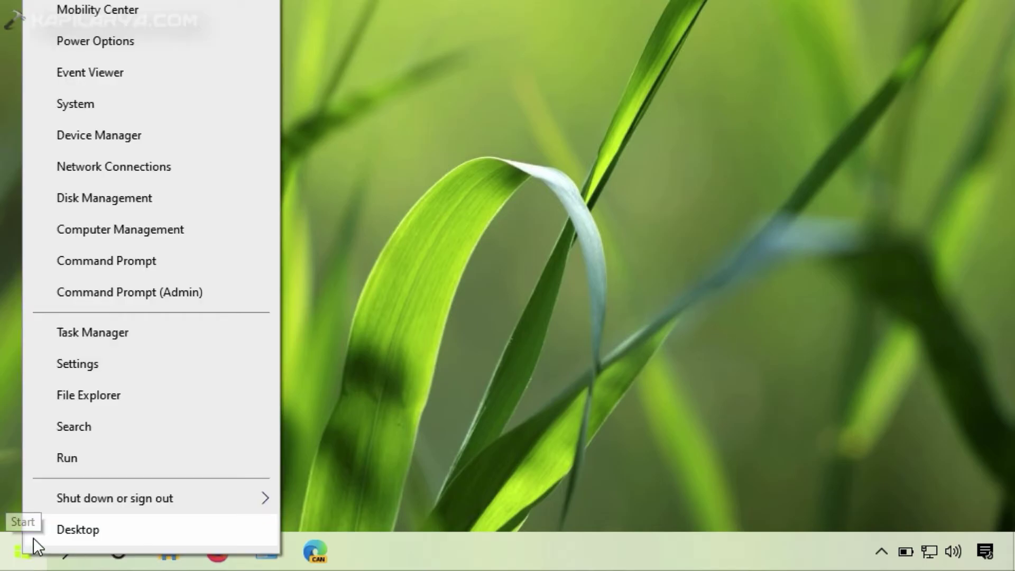
mouse_move(118, 510)
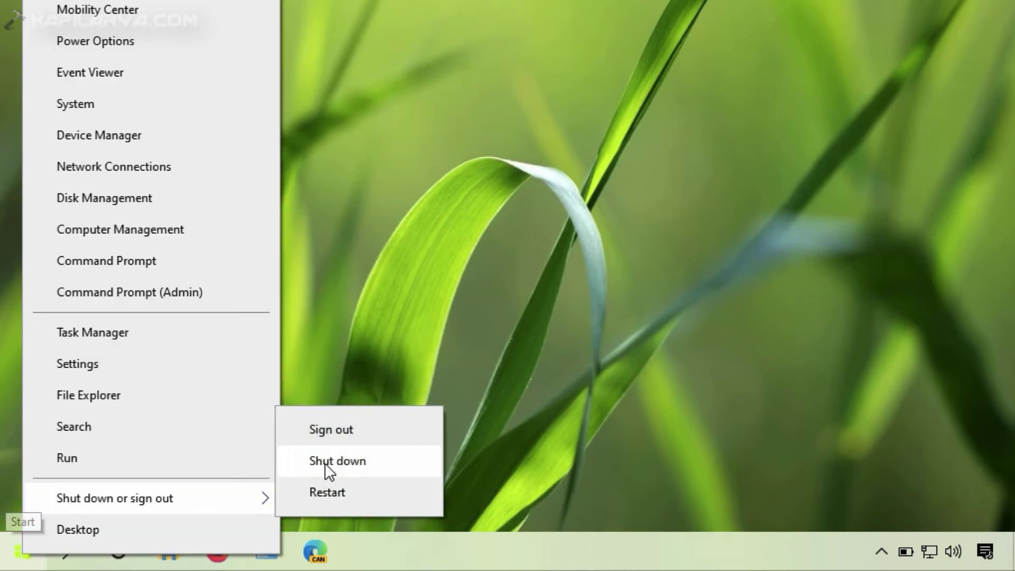
click(324, 439)
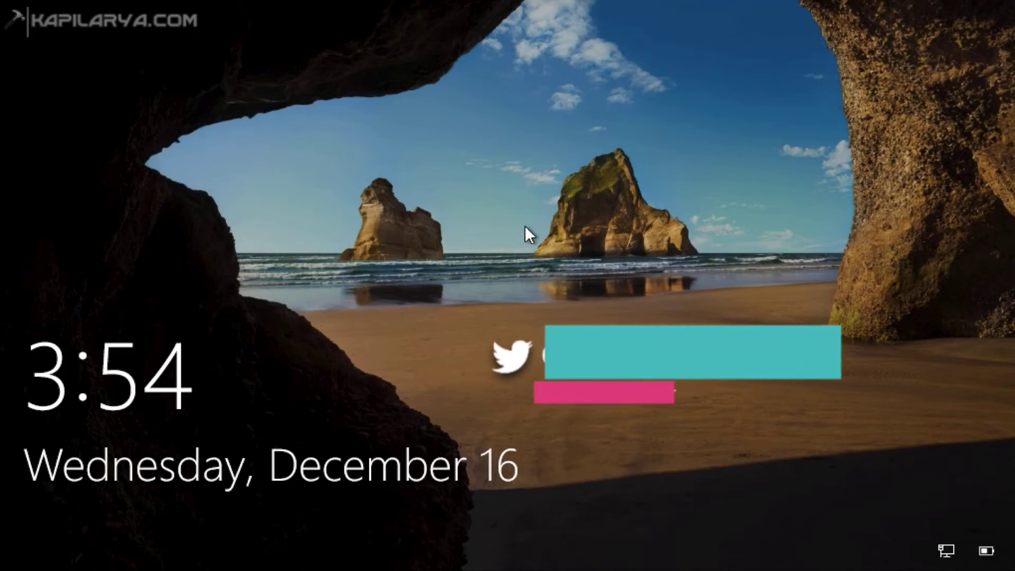
Dismiss the lock screen and sign back in to the user account
click(524, 226)
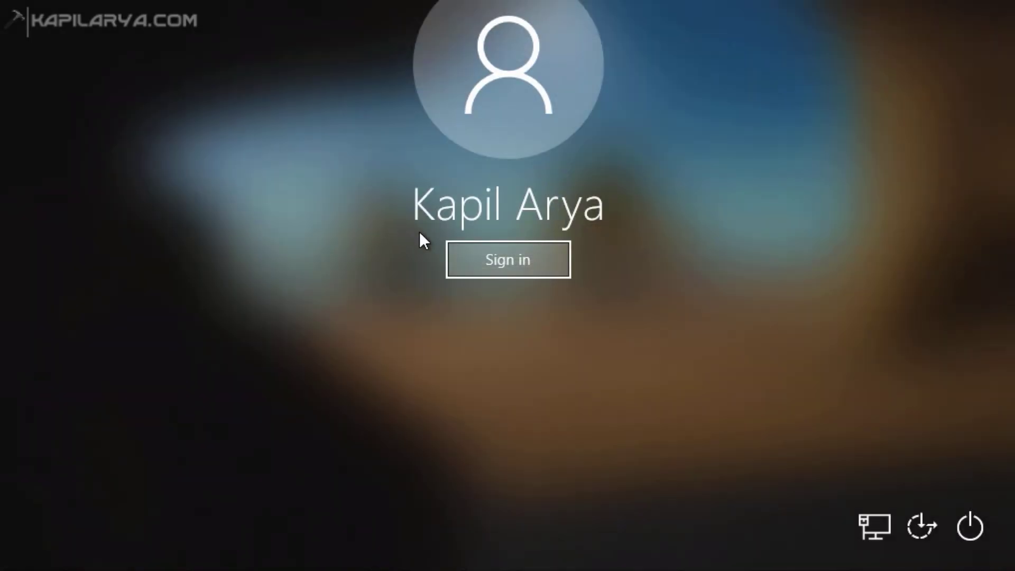
click(463, 271)
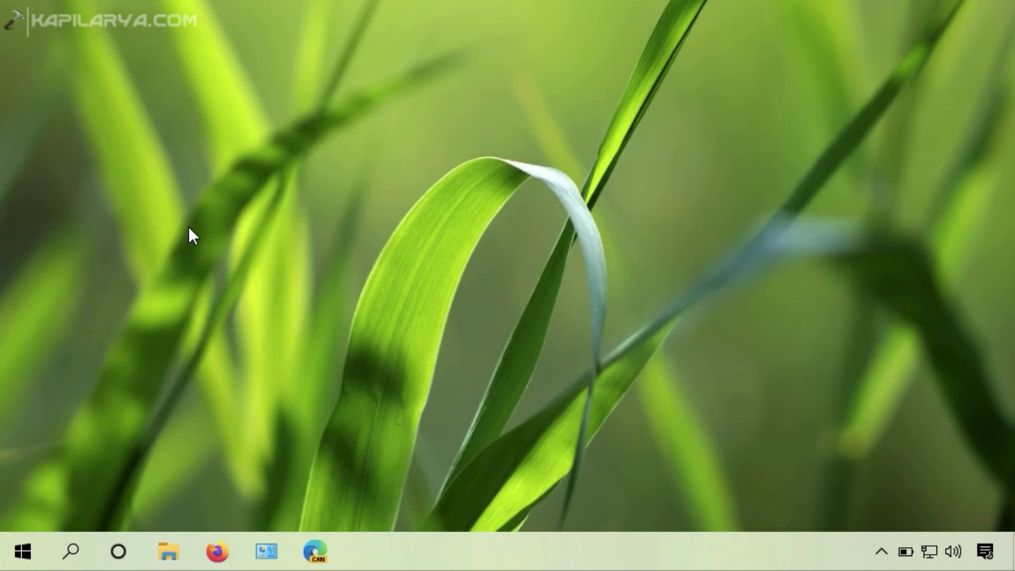
Open a File Explorer window on Quick access with Win+E
key(super+e)
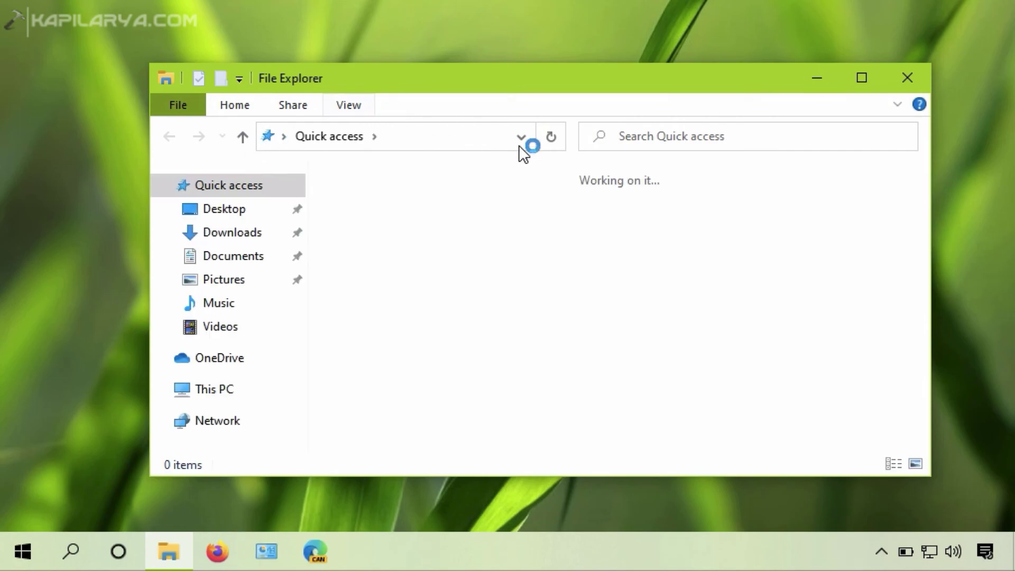